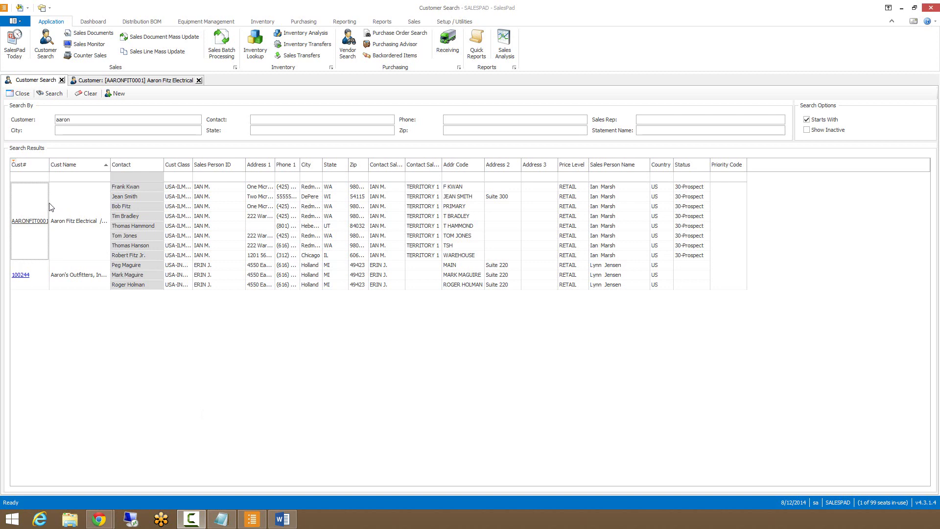
click(29, 221)
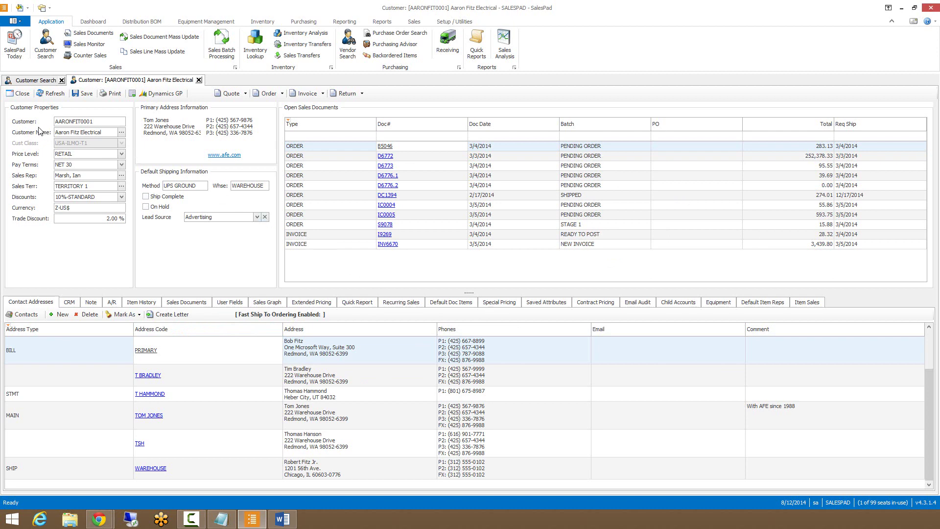
Filter open documents to numbers starting with 'inv', then view and close invoice INV6670
mouse_move(77, 125)
click(400, 136)
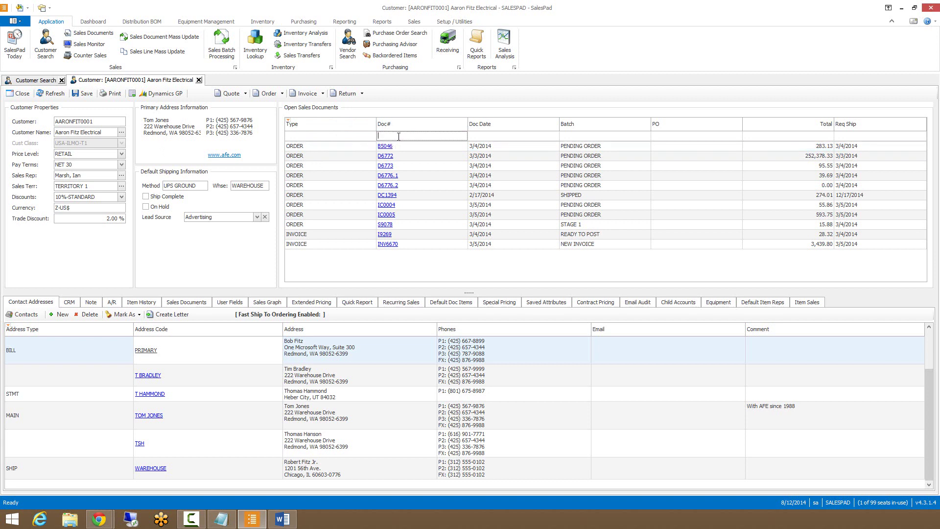
text(inv)
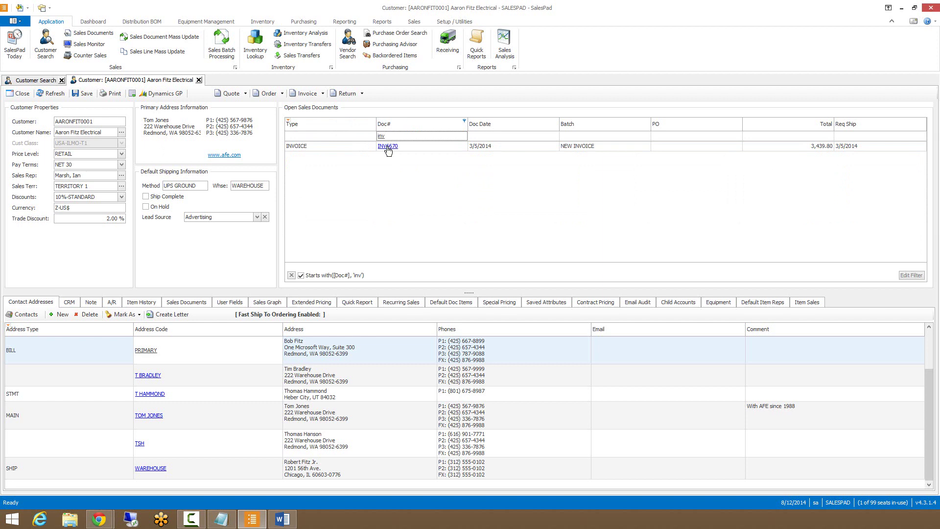
click(387, 147)
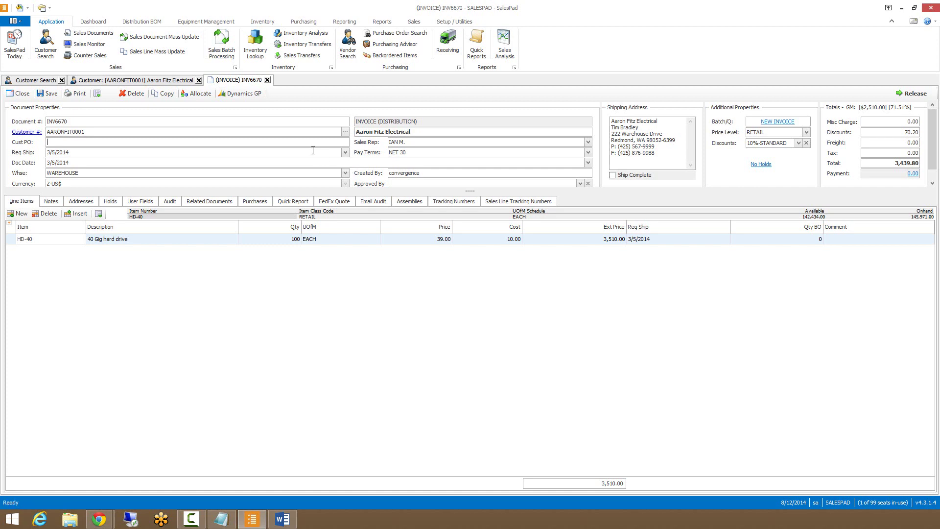
click(268, 80)
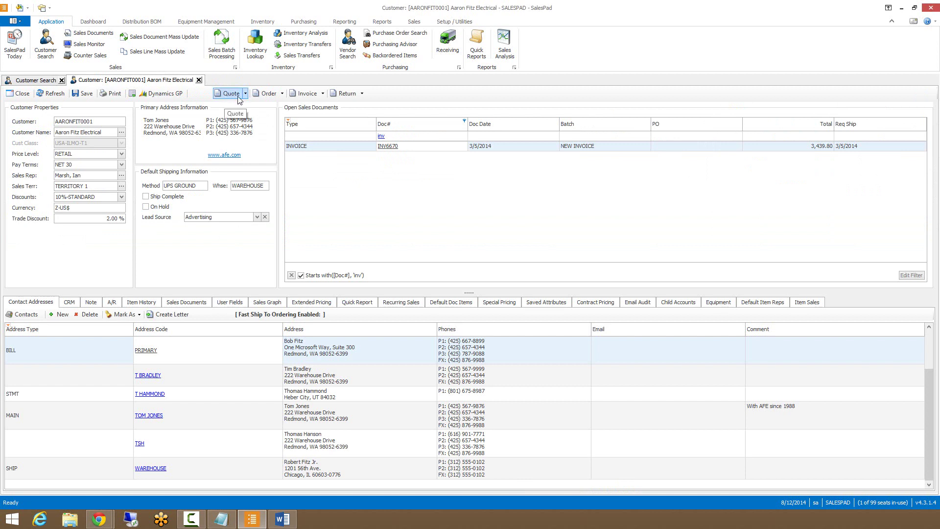
Set the order type to SERVICE ORDER and close the blank service order it opens
click(283, 96)
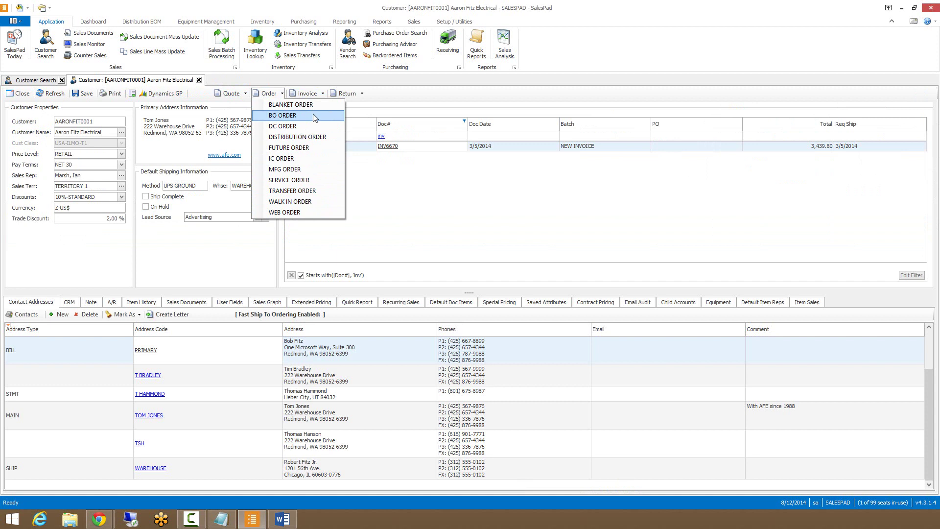
click(284, 93)
click(284, 93)
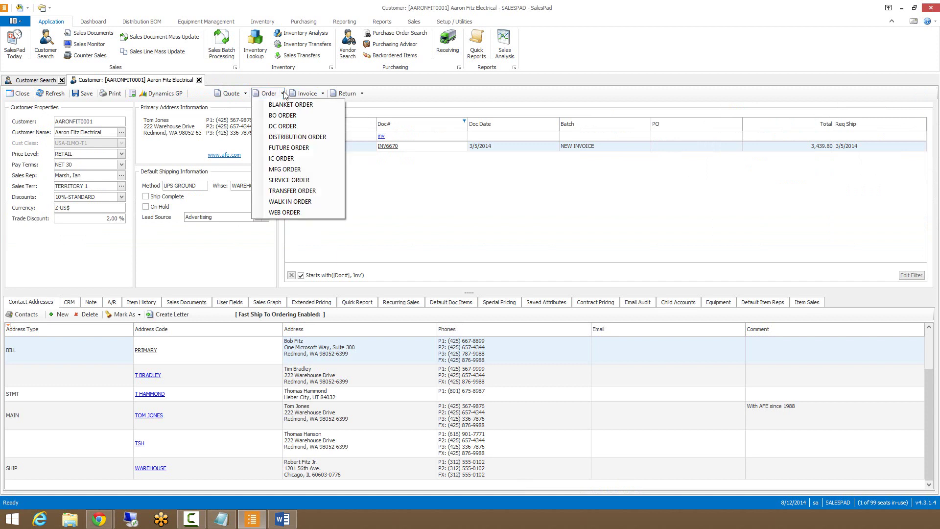
click(297, 181)
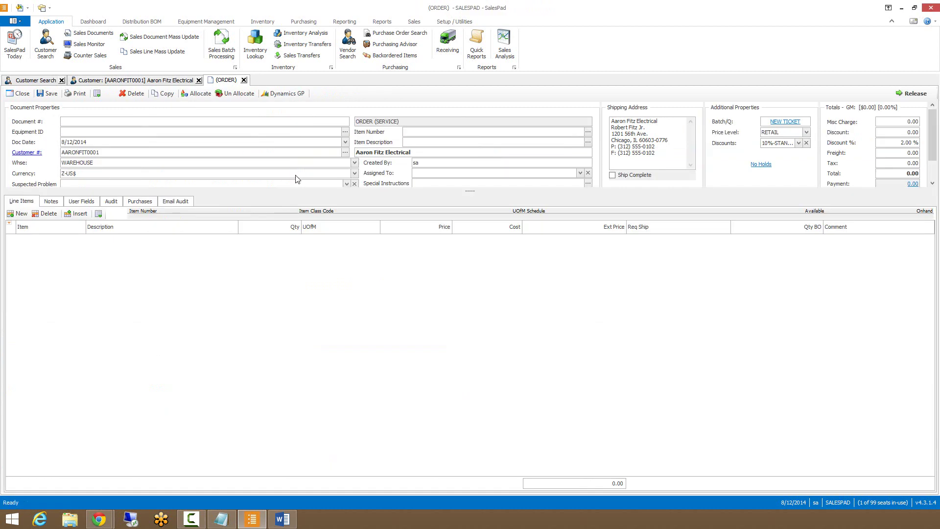
click(243, 80)
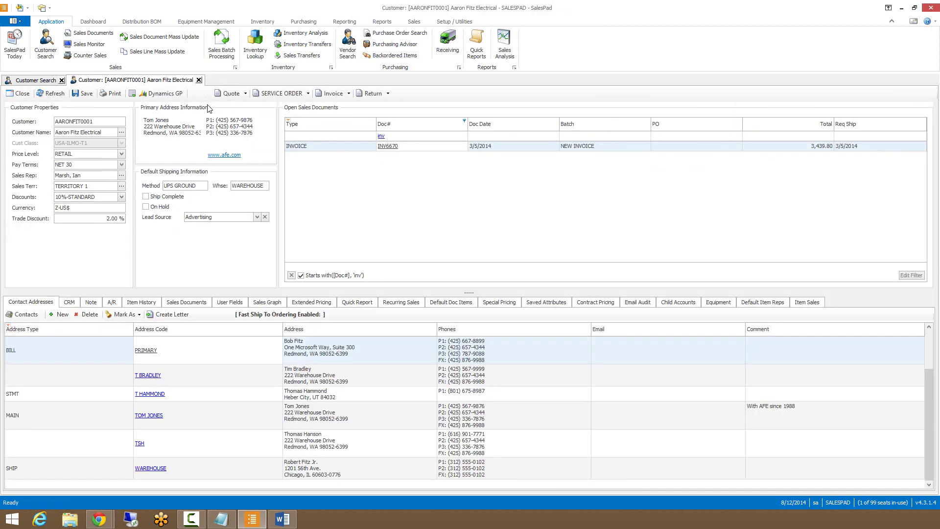
Remove the document-number filter and glance at the customer report print options
click(291, 275)
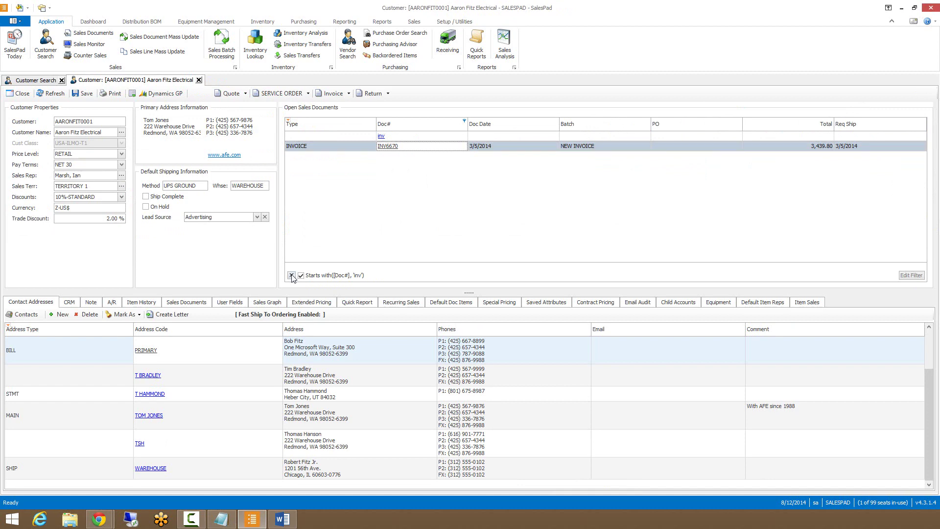
click(113, 93)
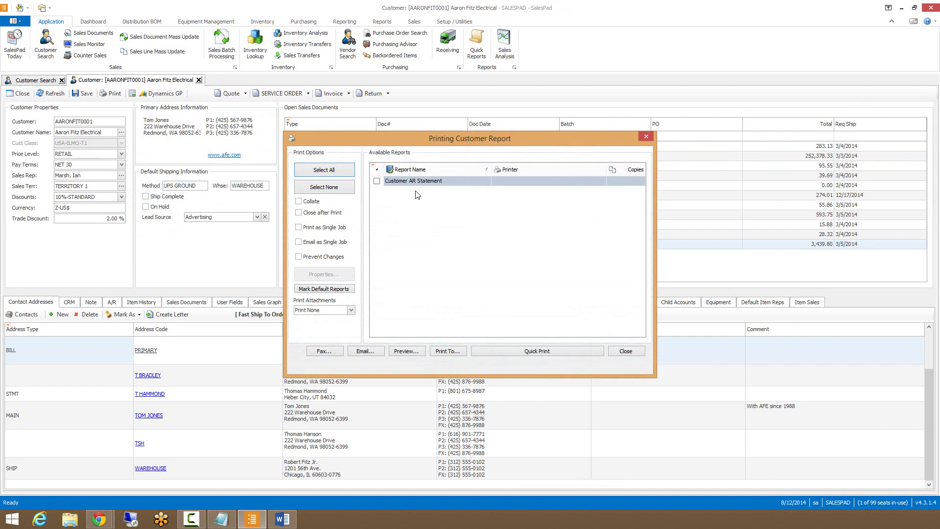
click(623, 352)
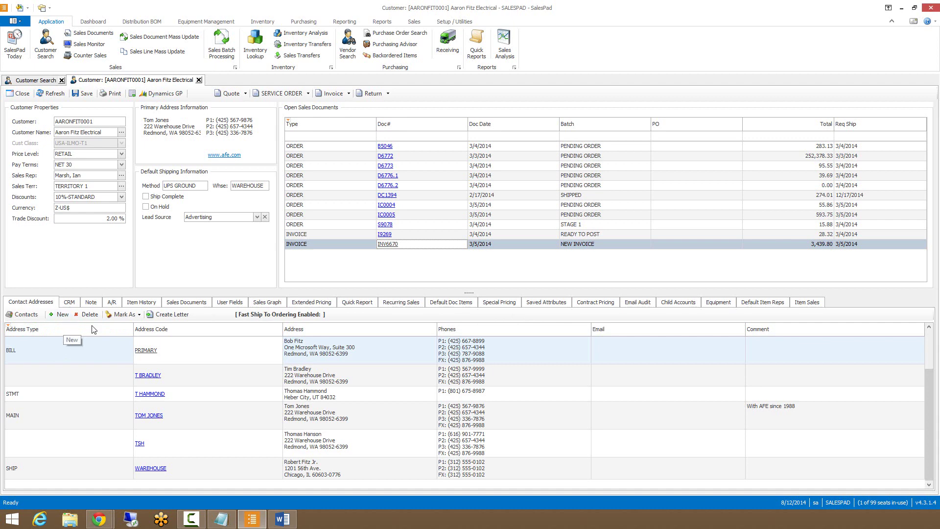
click(126, 316)
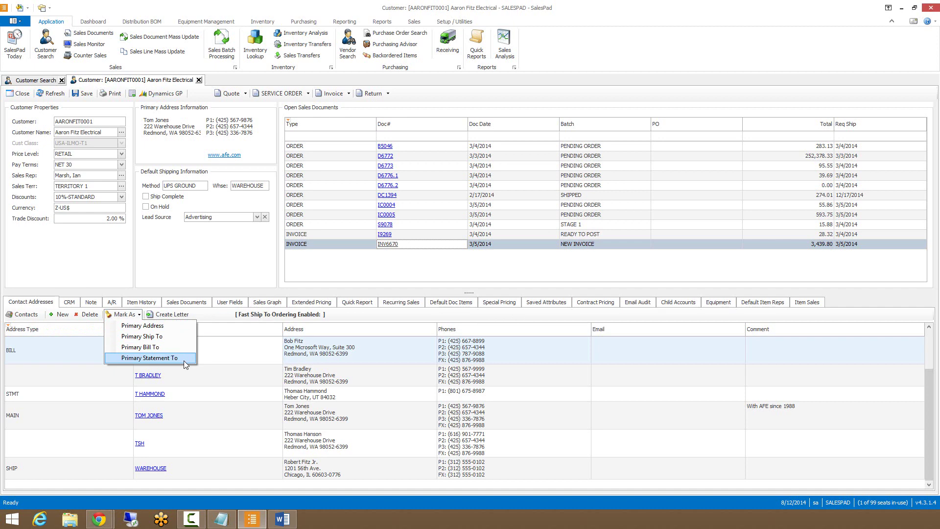
click(130, 315)
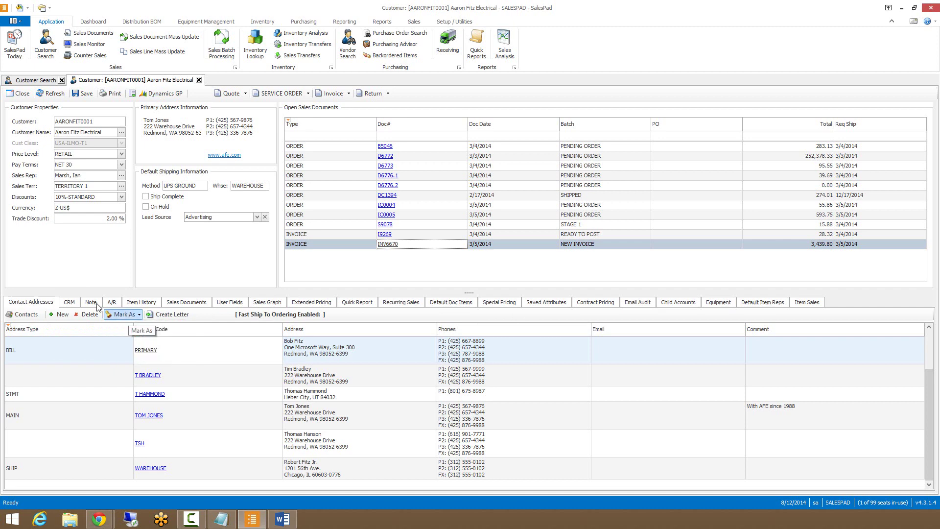
click(77, 356)
click(73, 377)
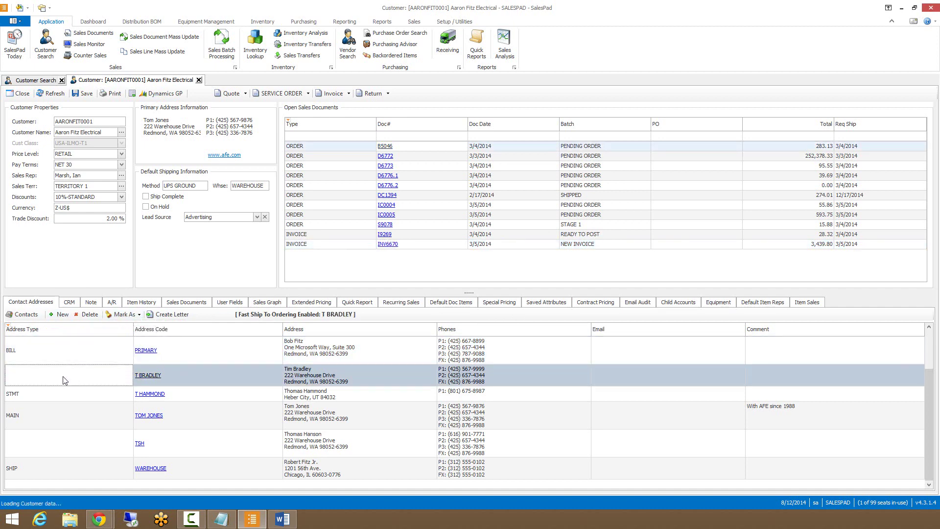
click(64, 357)
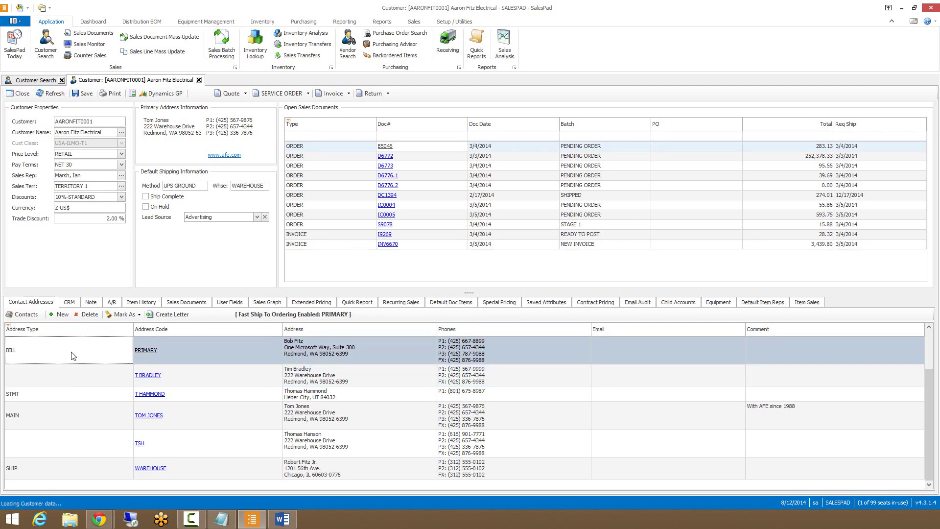
click(146, 350)
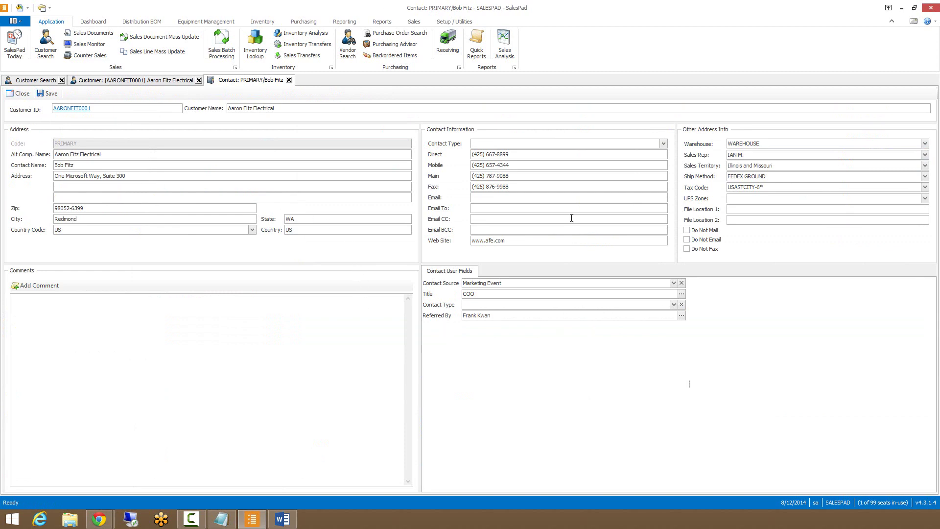
click(288, 80)
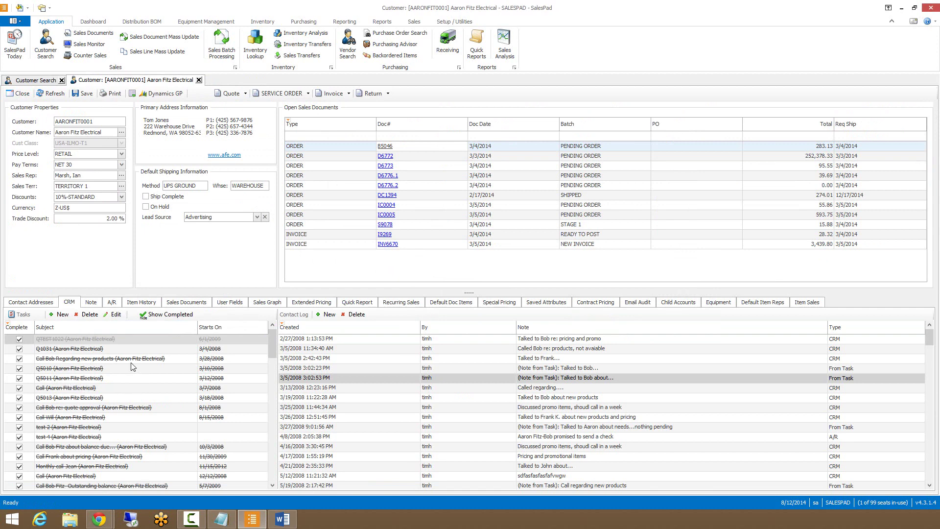
Start and cancel a new CRM task, then begin a new contact log note of type SALES
click(60, 314)
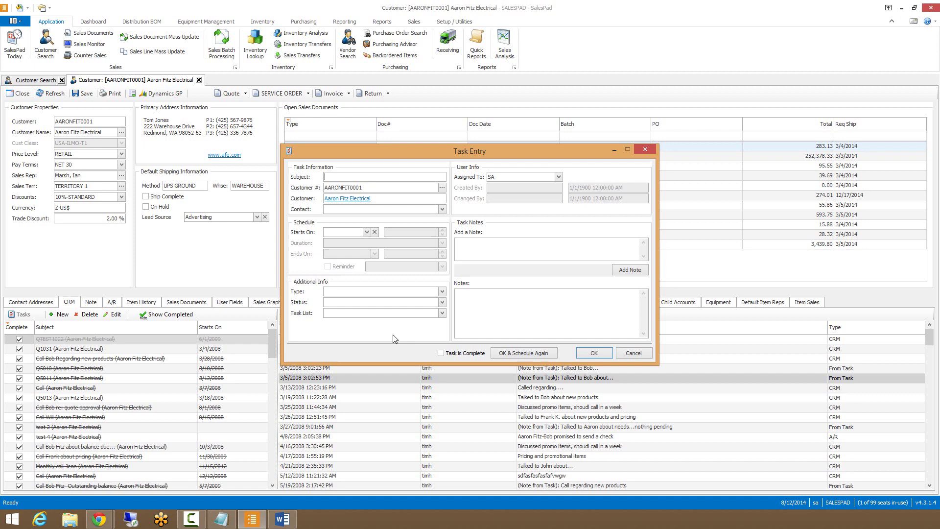
click(634, 354)
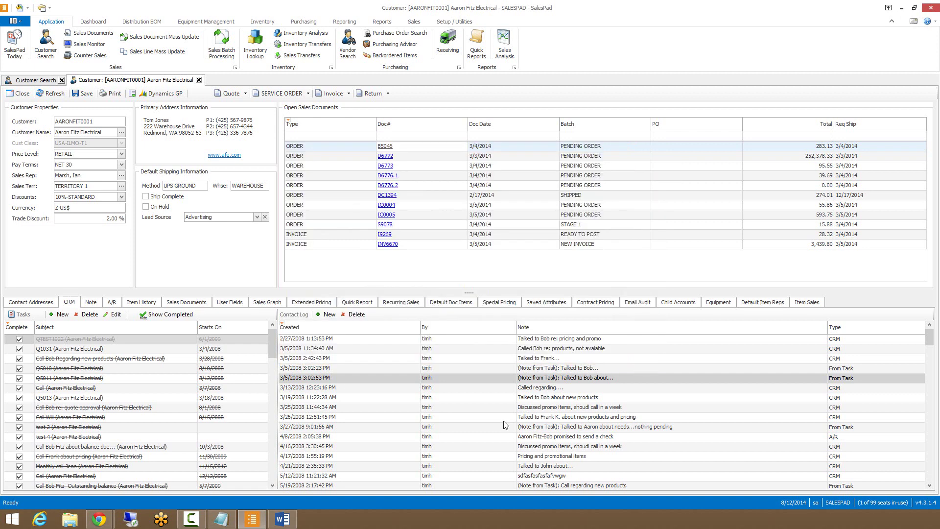
click(402, 349)
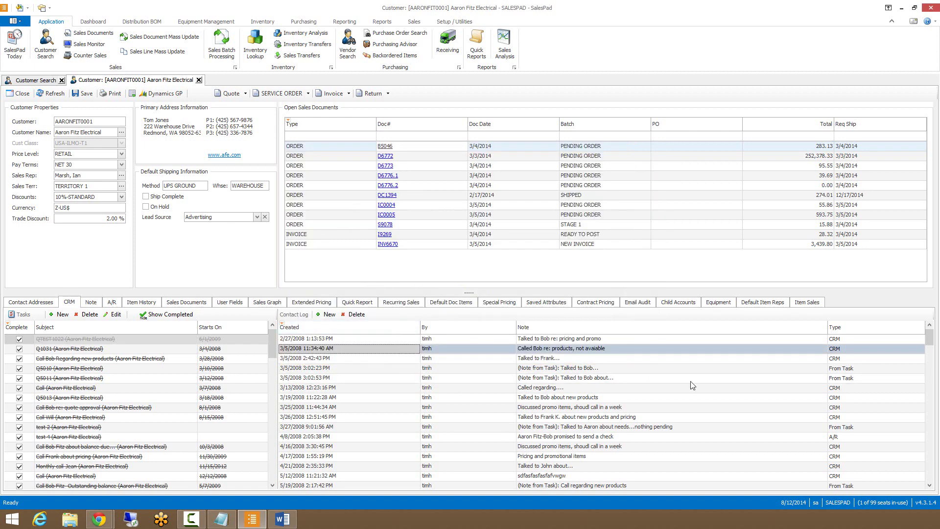
drag(931, 342, 931, 340)
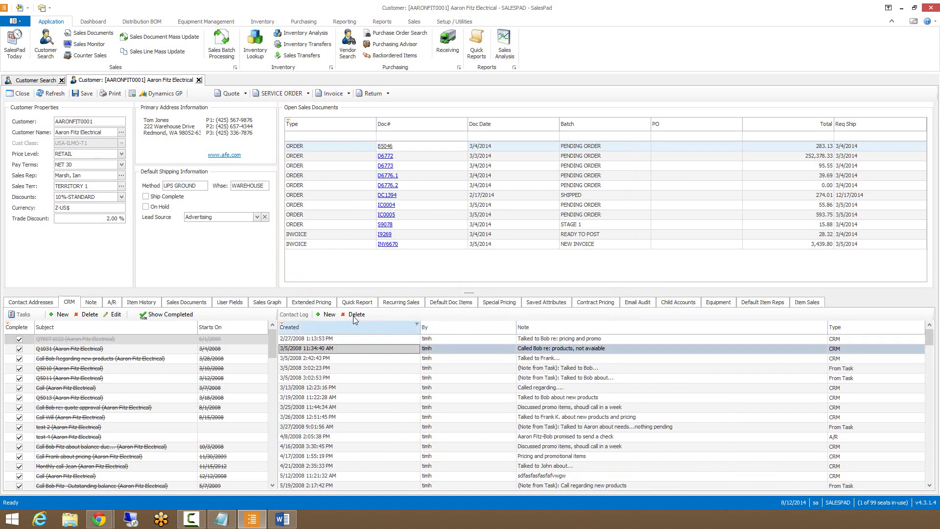
click(326, 314)
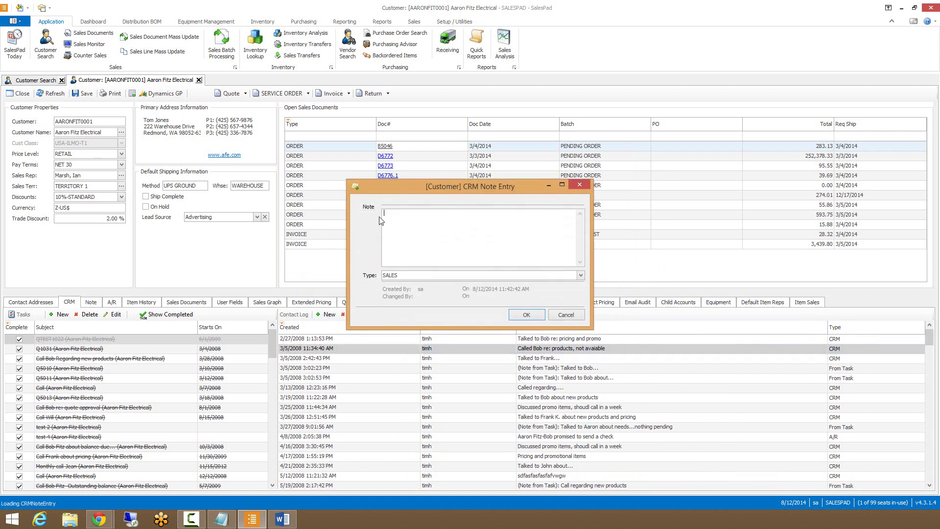
Discard the CRM note and add 'This a new note' to the customer's notes history
click(566, 315)
click(91, 302)
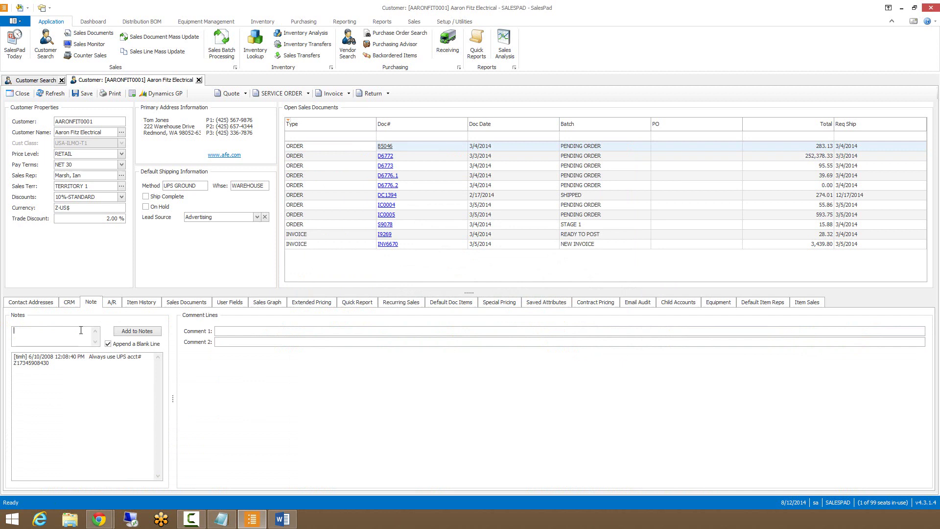
text(This a new note)
click(139, 331)
drag(84, 376, 20, 377)
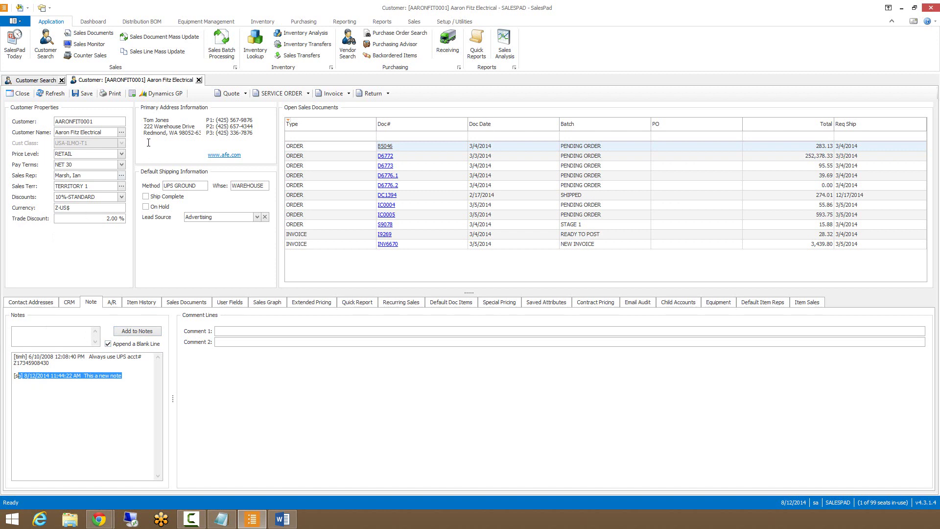
Close the customer card, saving changes, and dismiss the customer note popup
click(199, 79)
click(457, 294)
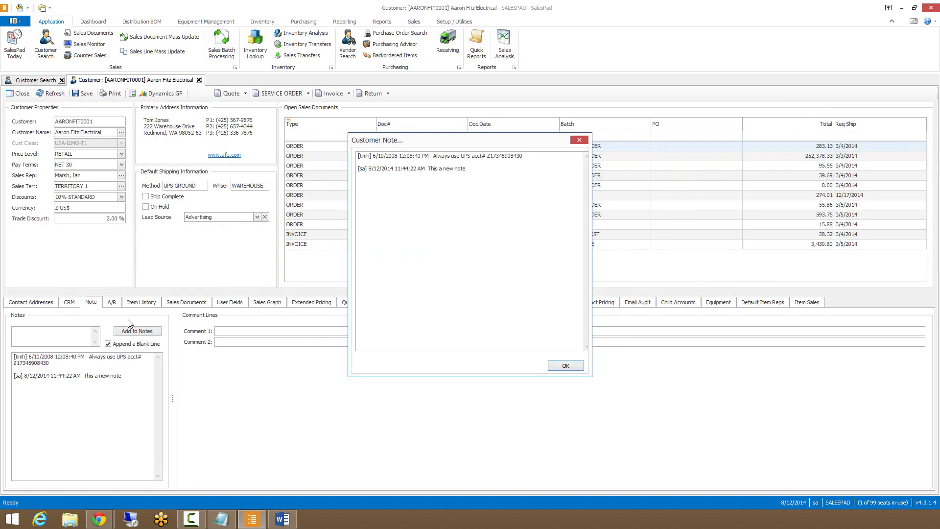
key(Return)
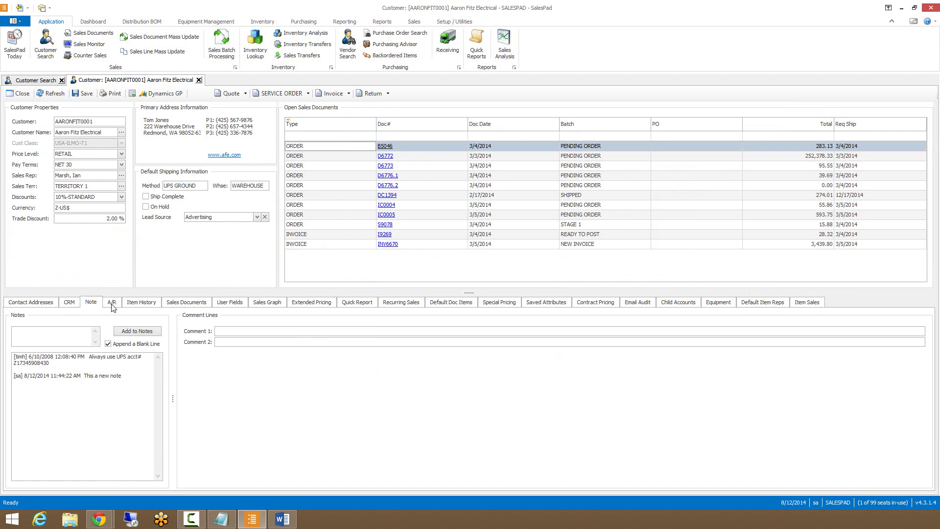
View the customer's A/R details and cancel a new A/R note without saving
click(111, 303)
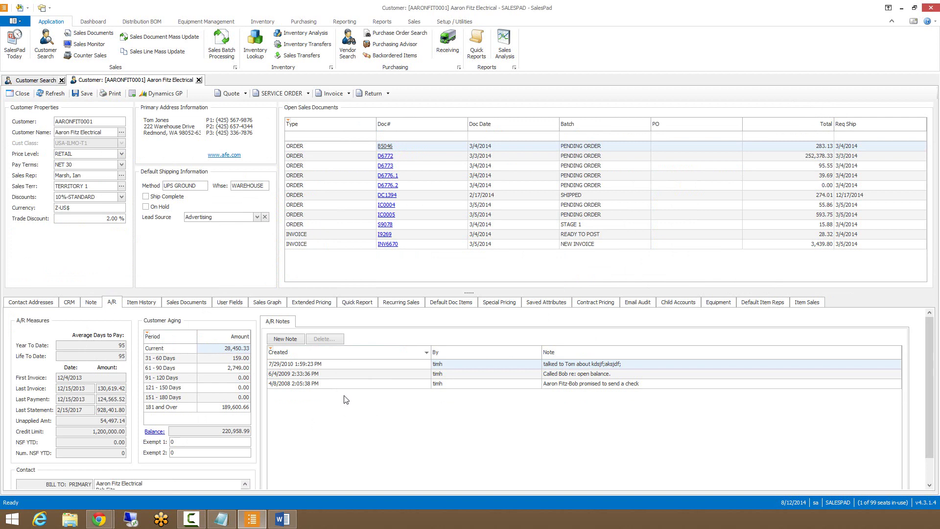
click(293, 340)
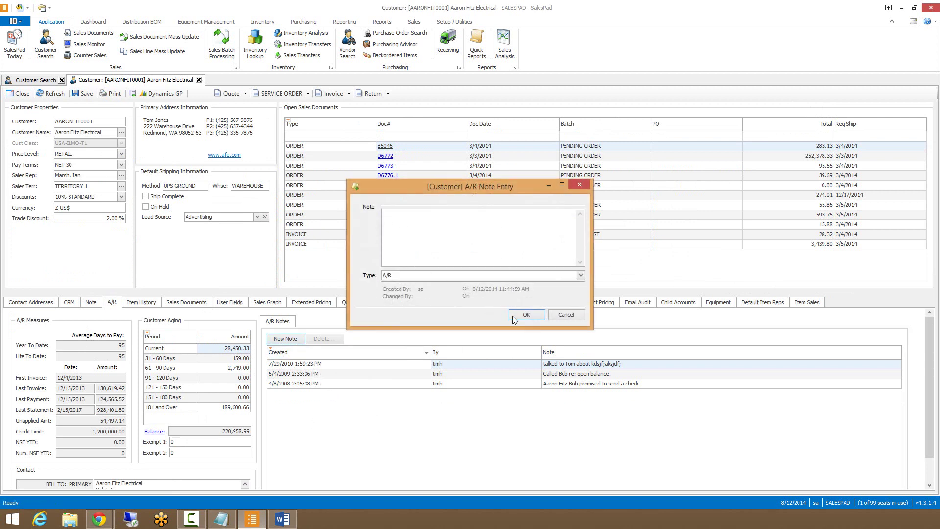
click(565, 318)
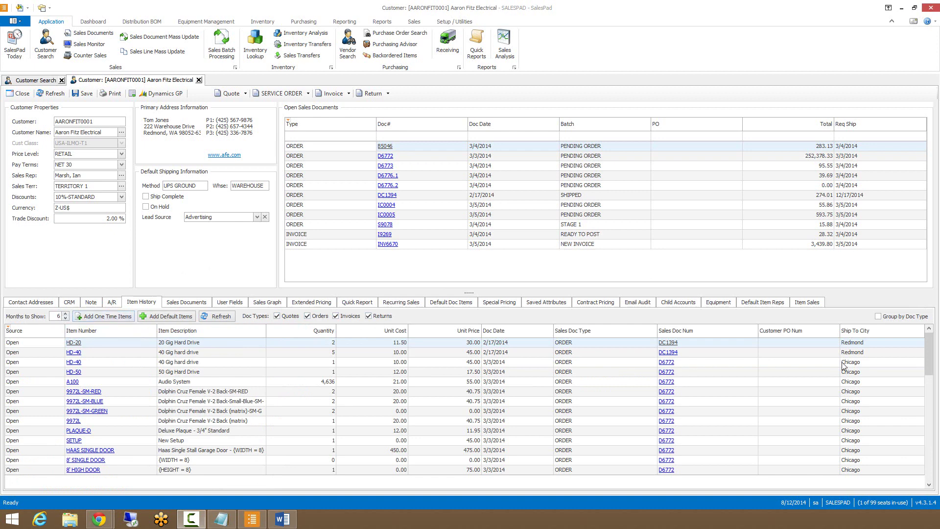
Scroll through the item history, then switch to the customer's sales documents list
drag(927, 370, 927, 399)
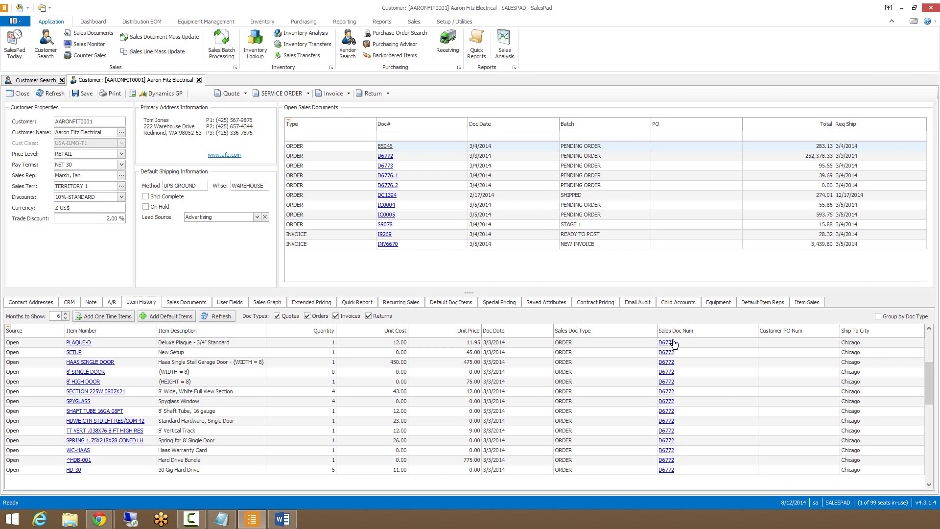
click(186, 302)
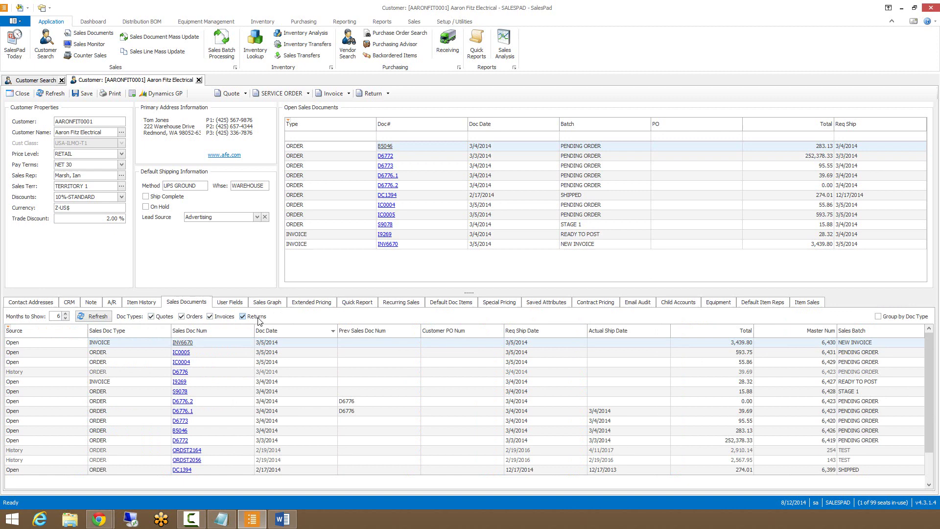
Add an auto filter row, filter Sales Doc Num to 'inv', and view then close INV6670
right_click(232, 334)
click(271, 465)
click(213, 343)
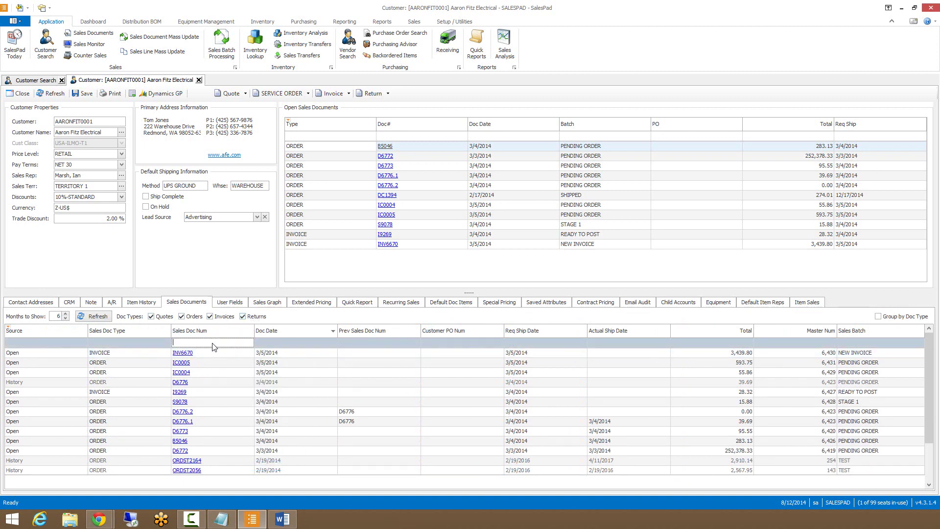
text(inv)
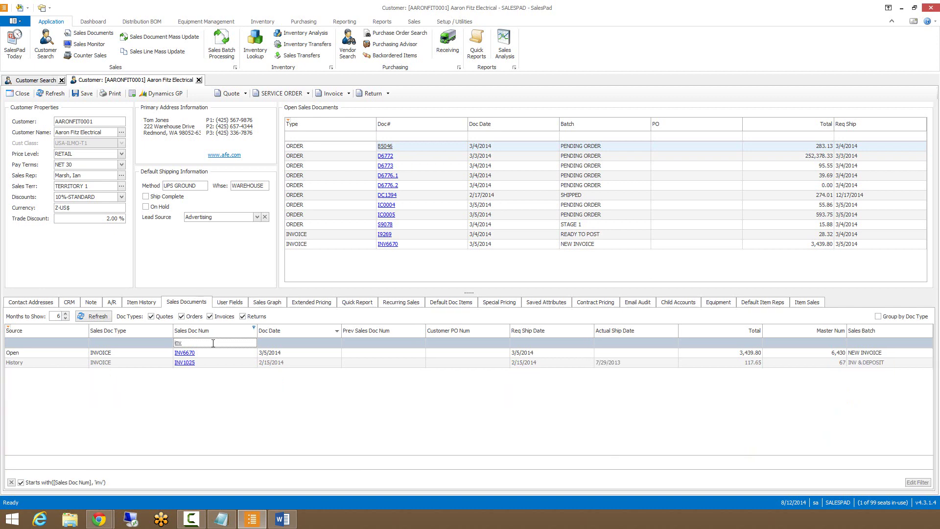
click(185, 353)
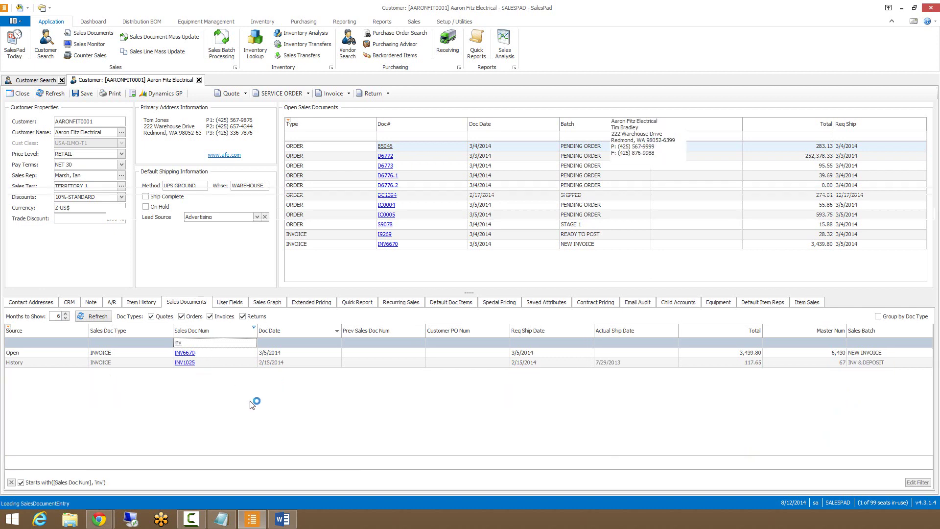
click(267, 80)
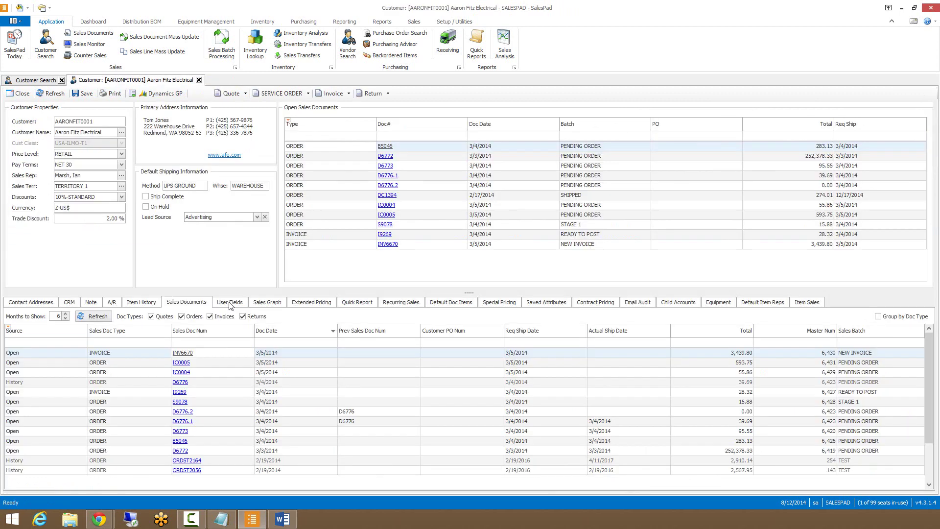
Show the User Fields tab with category Corporation, interest Software and contract type Time & Material
click(230, 302)
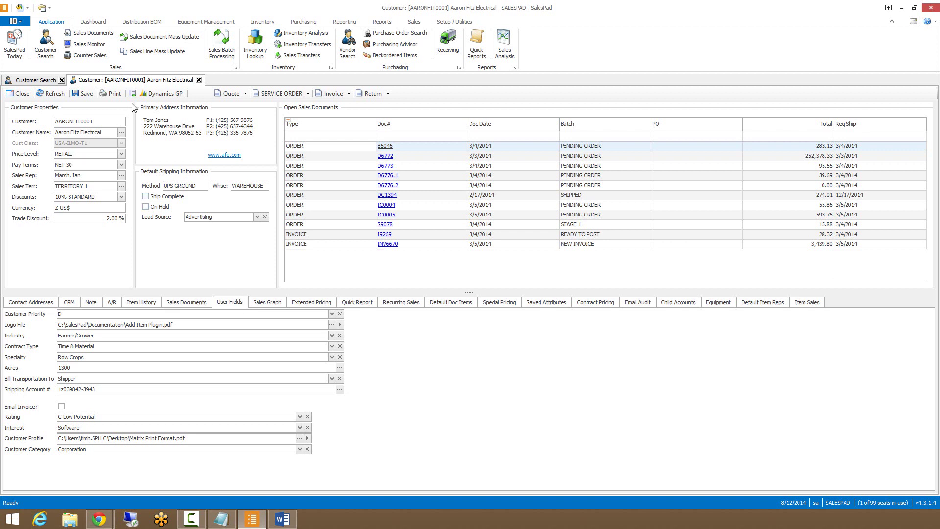
Open the Security Editor, filter Name by 'customer car', and select Customer Card
click(20, 21)
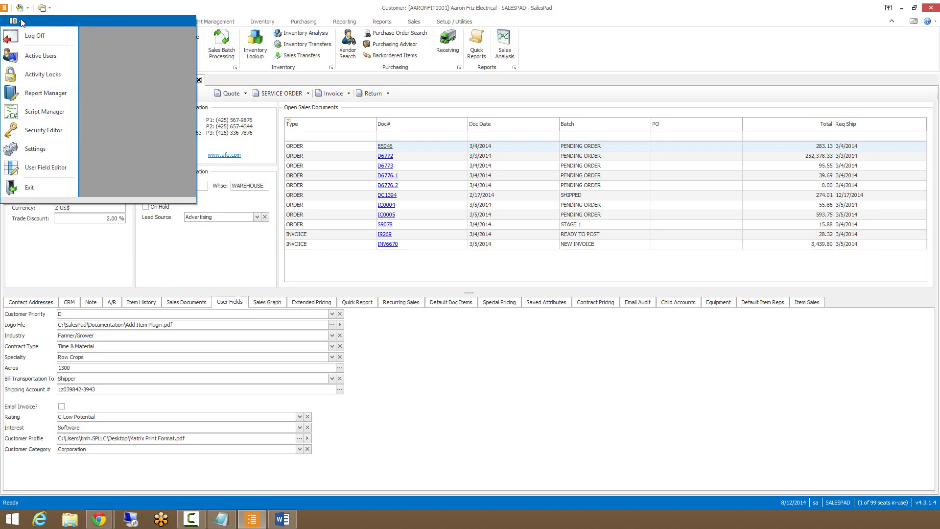
click(40, 131)
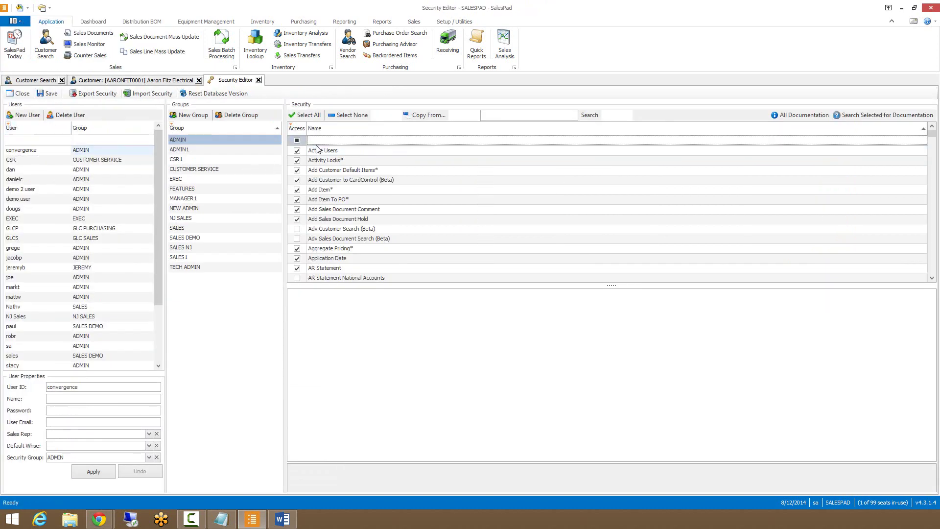
text(customer car)
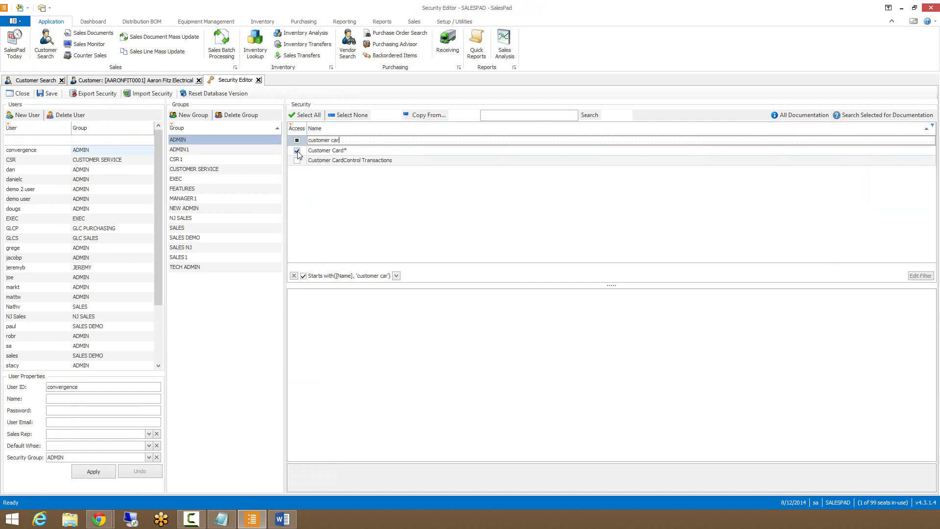
click(327, 153)
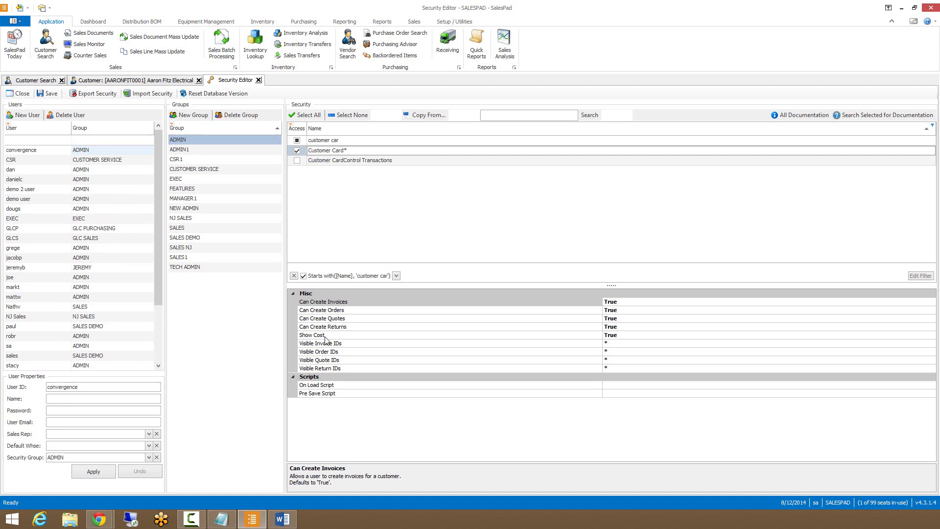
Review Customer Card properties: Can Create Orders, Visible Invoice/Order/Quote/Return IDs, and Pre Save Script
click(318, 311)
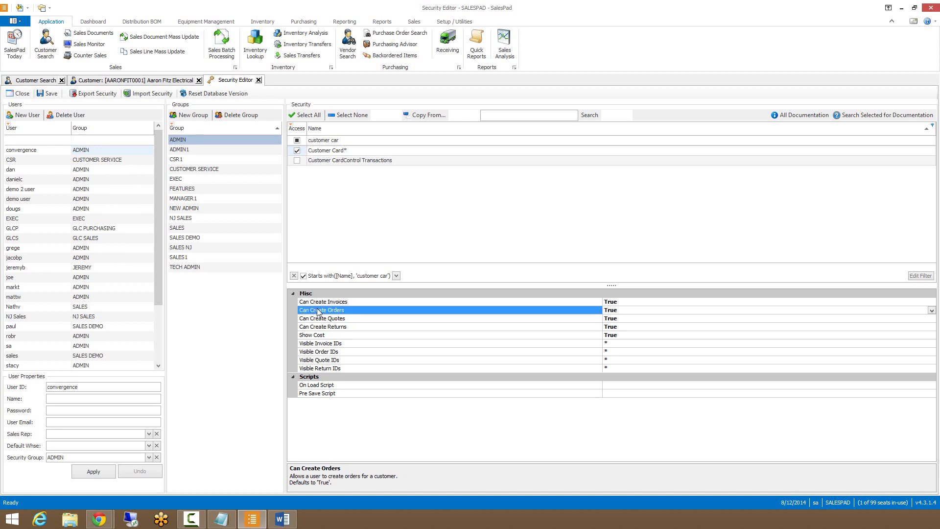
click(318, 344)
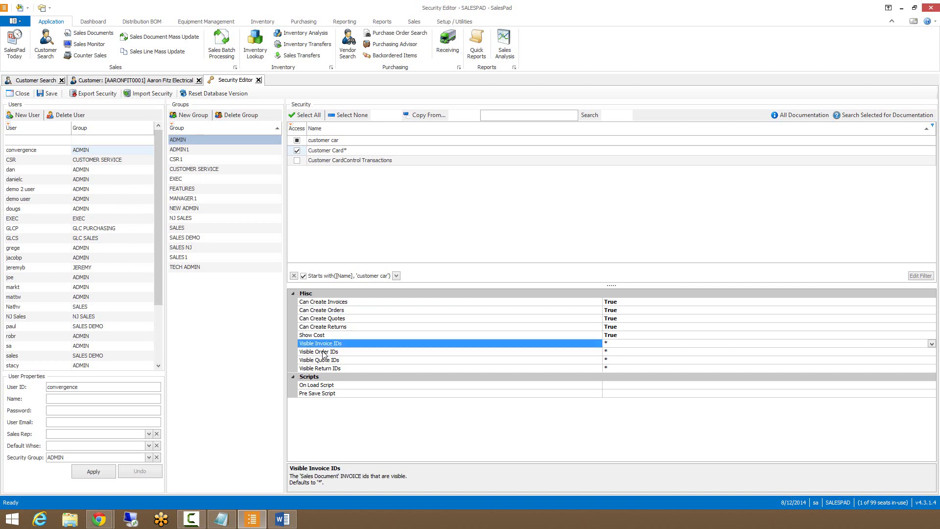
click(324, 352)
click(325, 360)
click(327, 368)
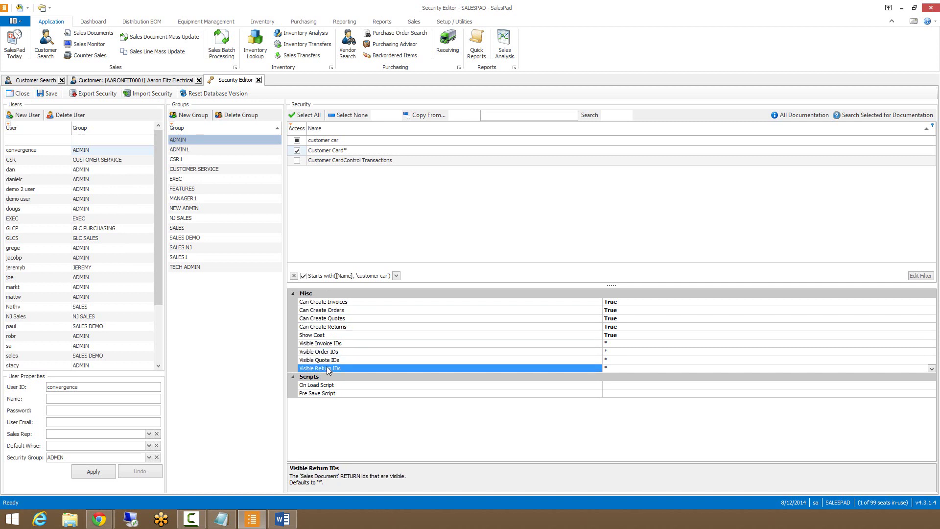
click(339, 392)
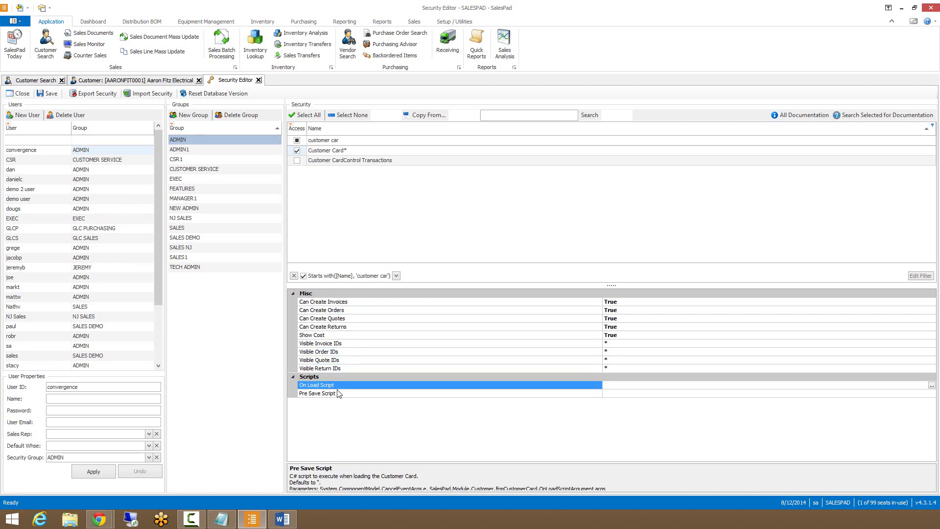
Change the Name filter to 'customer overvi' and select Customer Overview
click(349, 141)
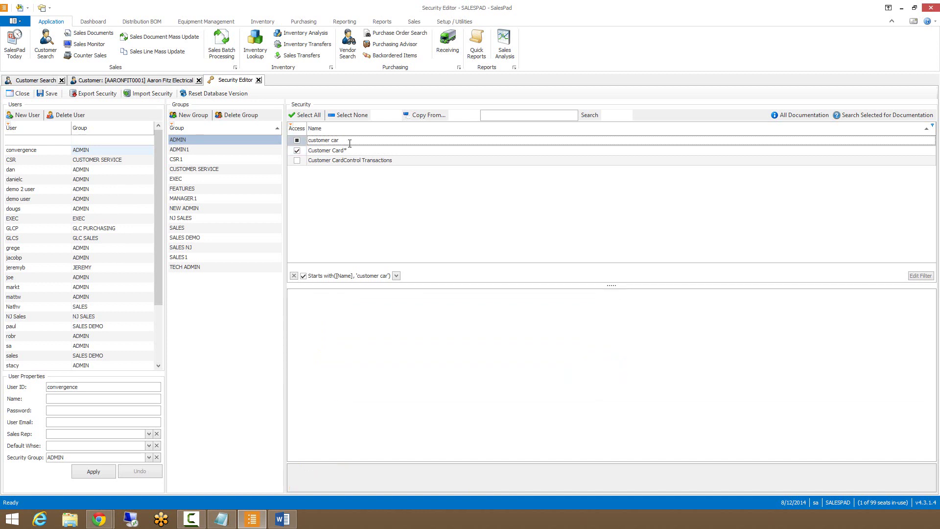
key(BackSpace)
key(BackSpace)
text(overvi)
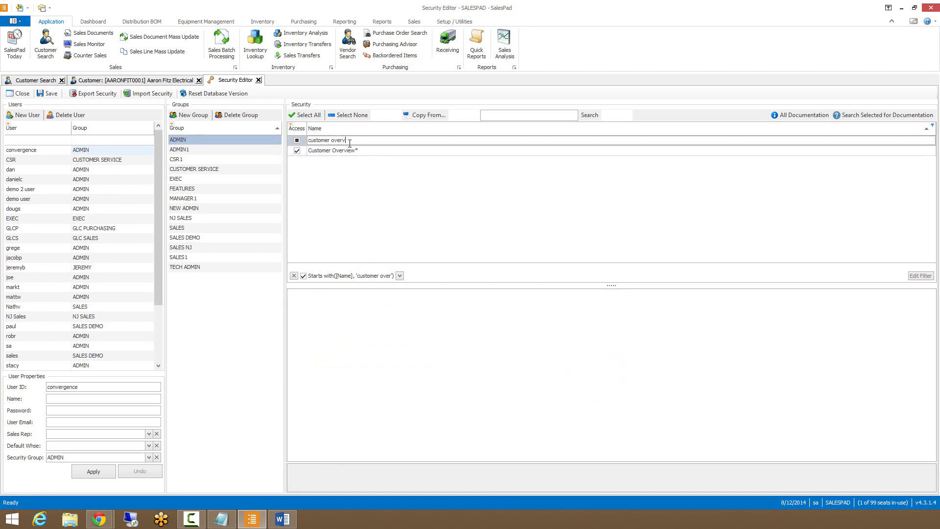
click(337, 151)
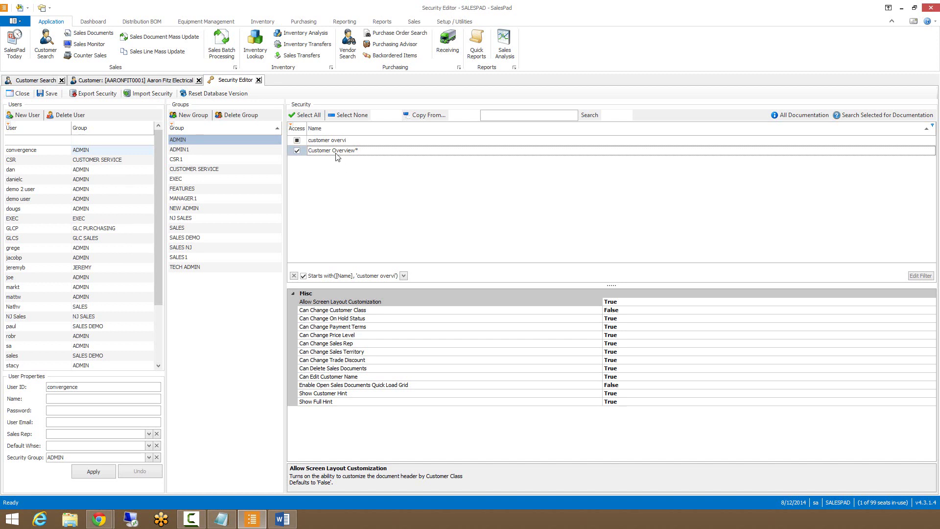
Review the Can Change Customer Class, On Hold Status, Payment Terms and Price Level permissions
click(327, 311)
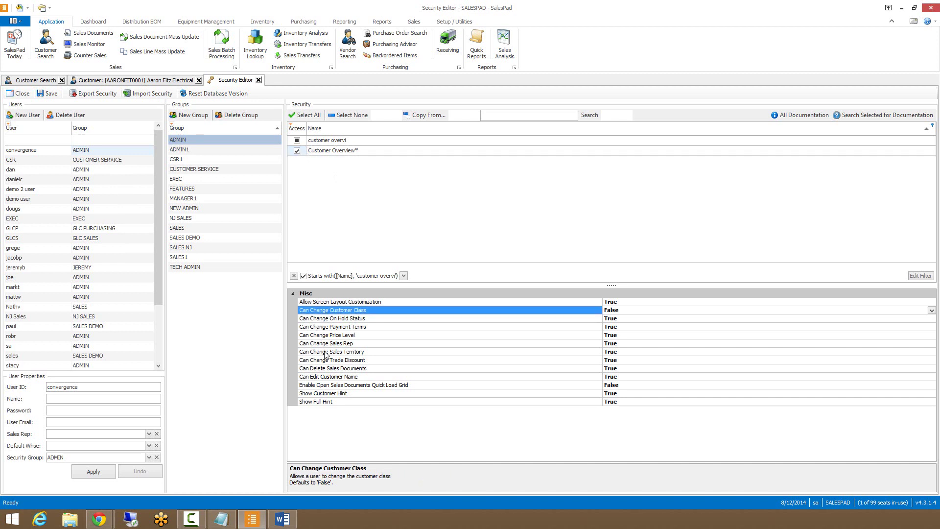
click(332, 321)
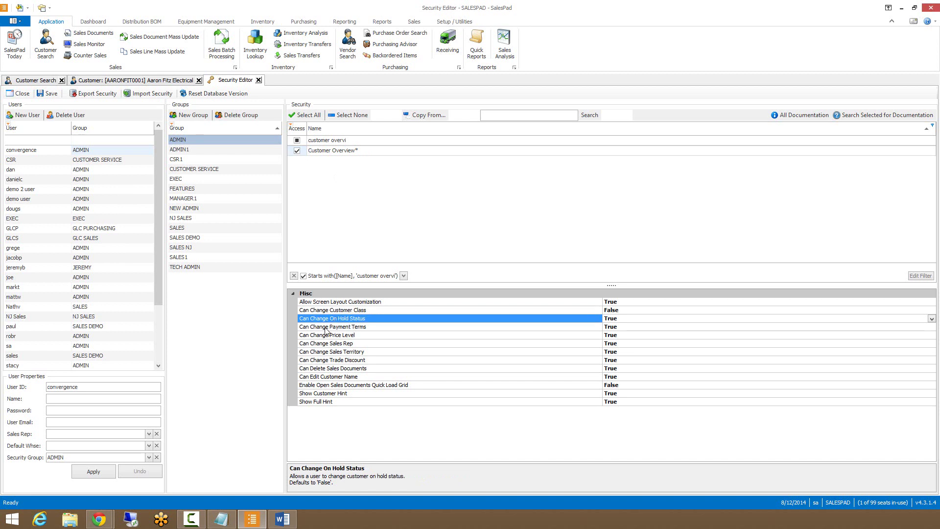
click(326, 327)
click(346, 338)
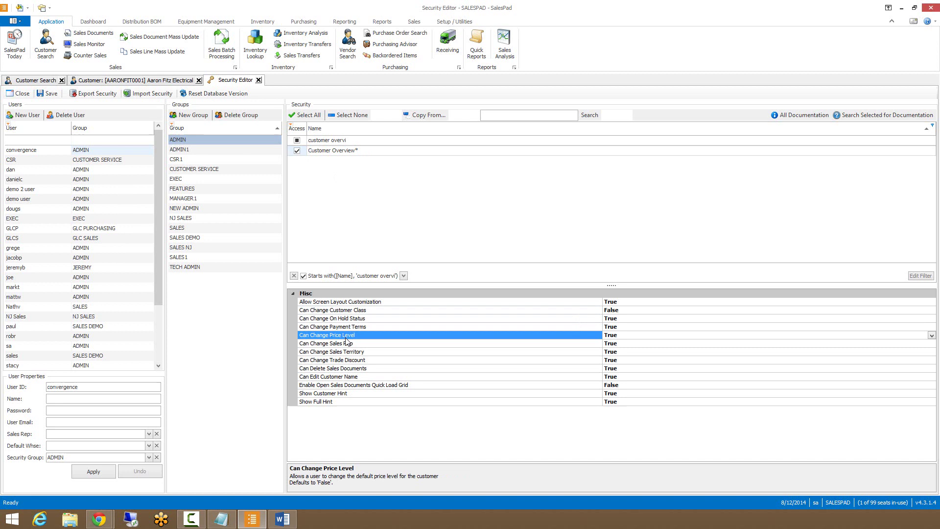